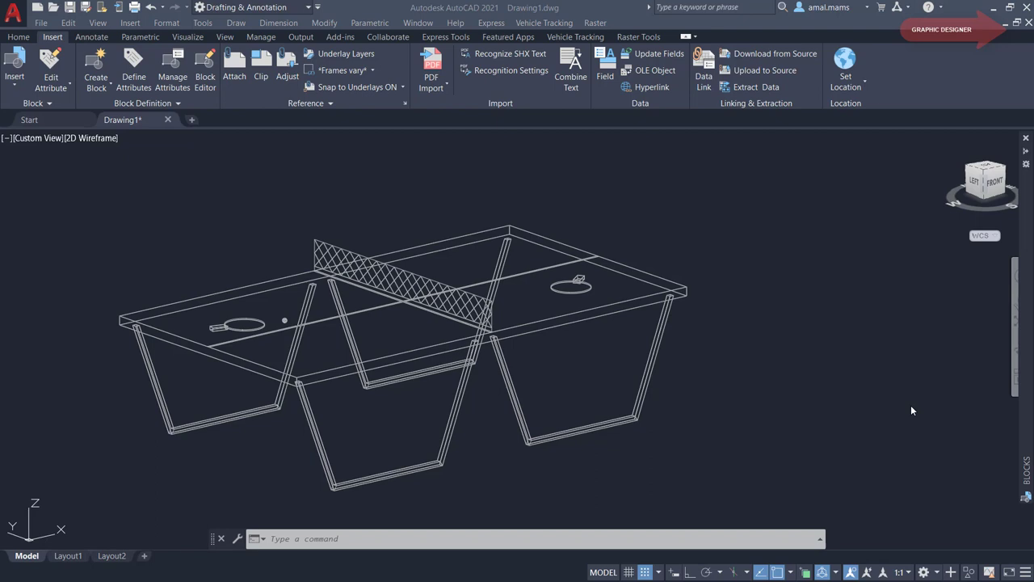
# Select the ping-pong table block, then clear the selection.
pyautogui.click(687, 295)
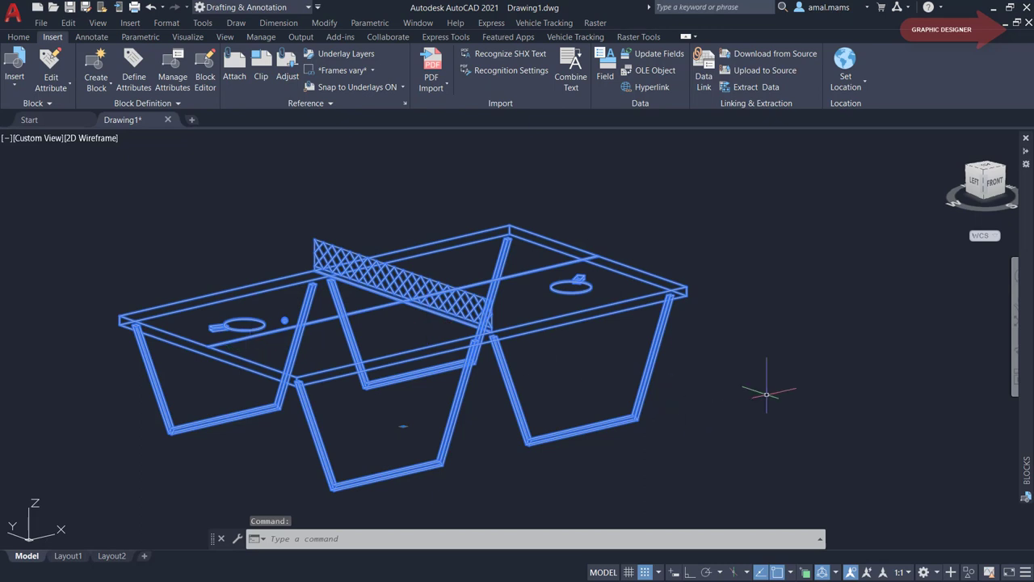
pyautogui.click(793, 389)
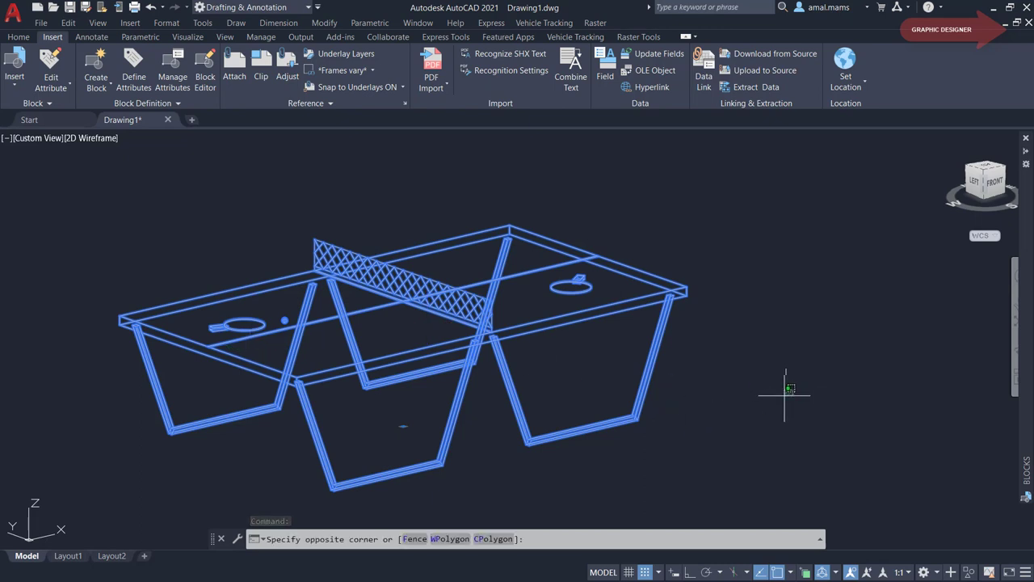
pyautogui.click(761, 405)
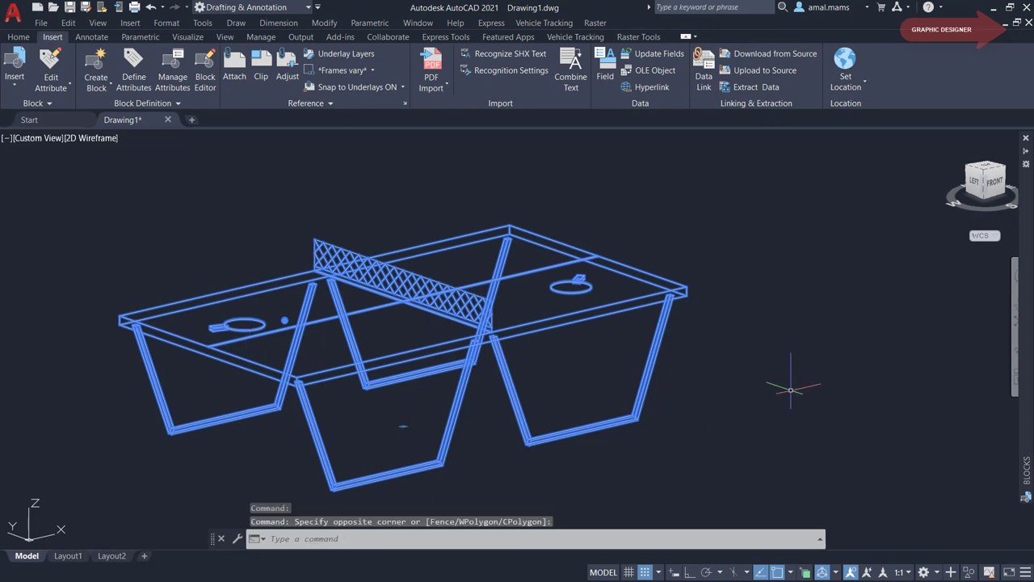
pyautogui.press('Escape')
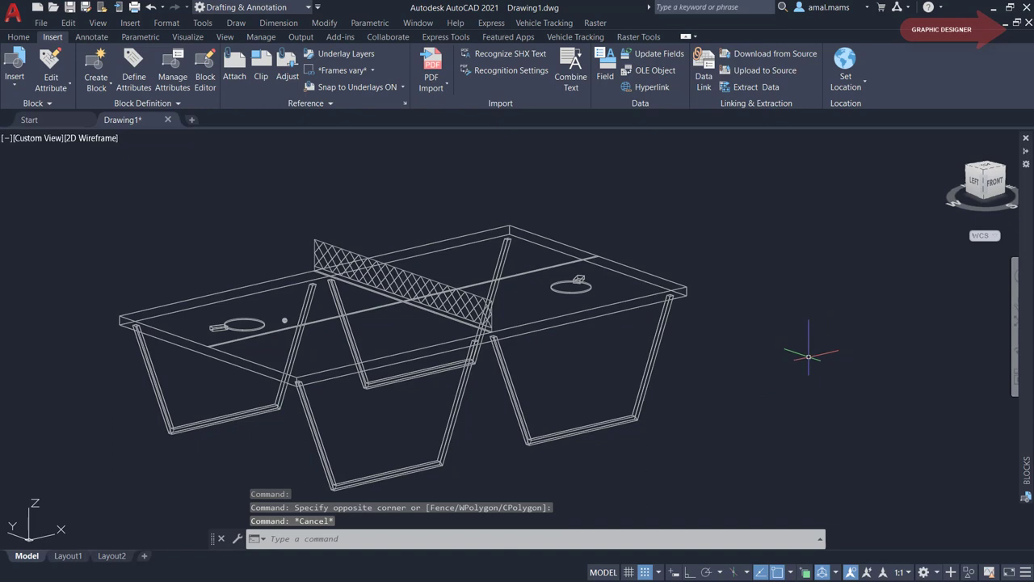
# Try exploding the table block with EXP, then open its definition in the Block Editor.
pyautogui.write('EX')
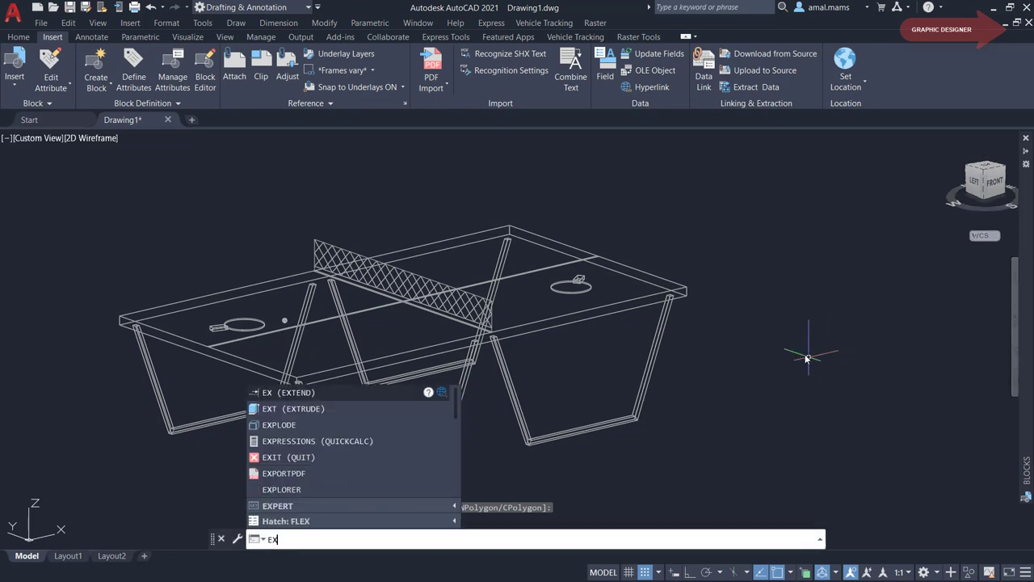
pyautogui.write('P')
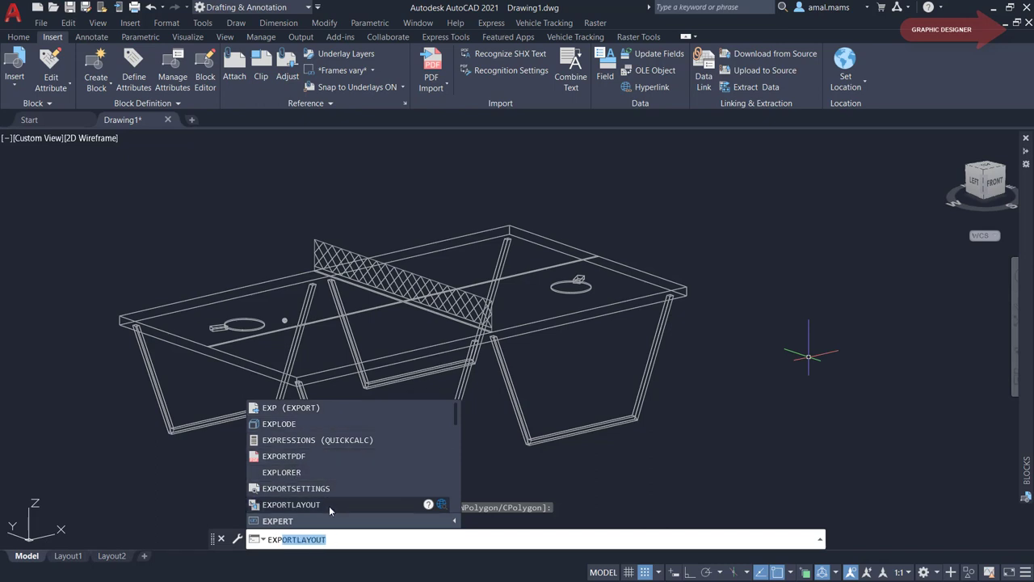
pyautogui.click(300, 423)
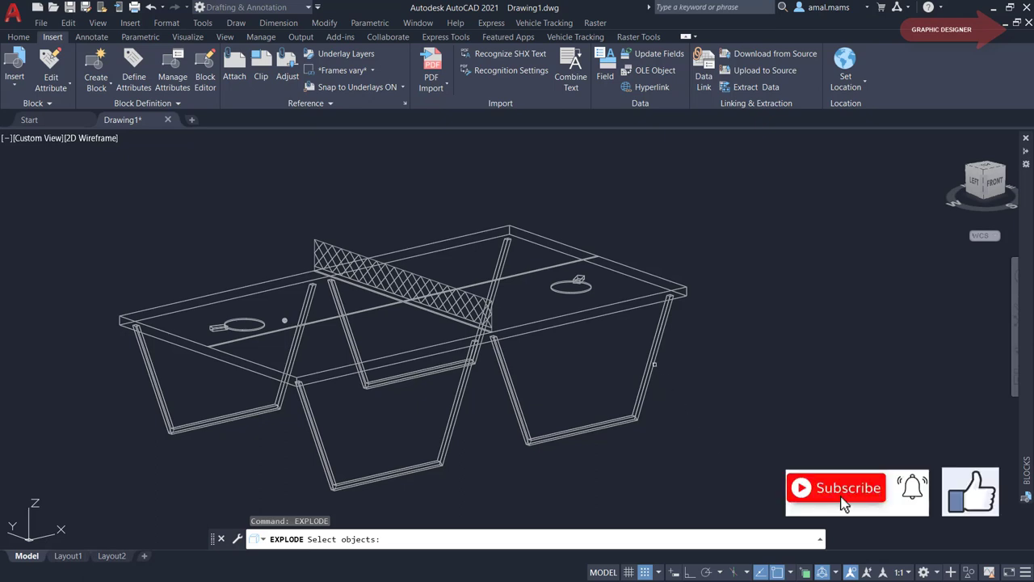
pyautogui.click(655, 365)
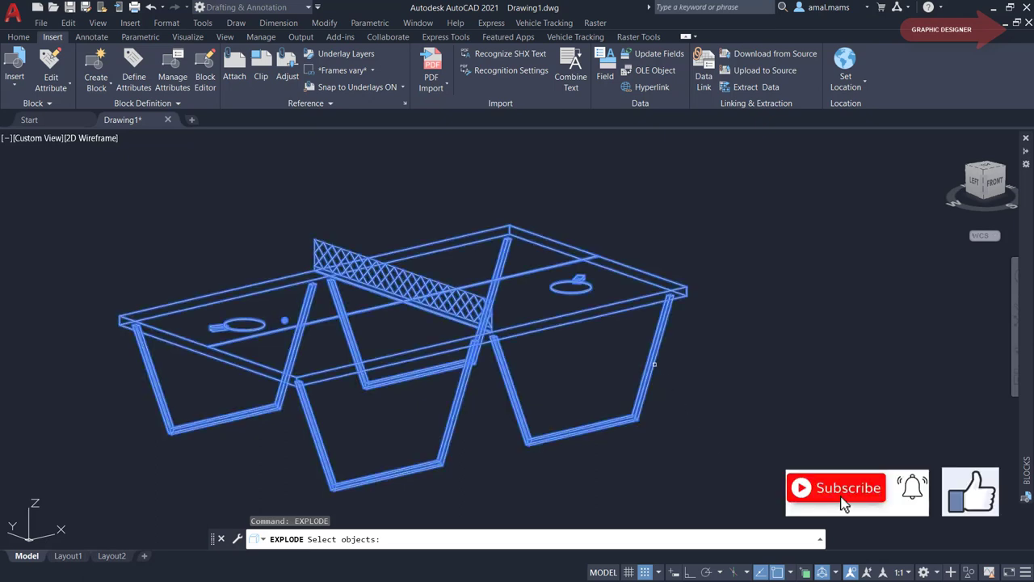
pyautogui.press('Return')
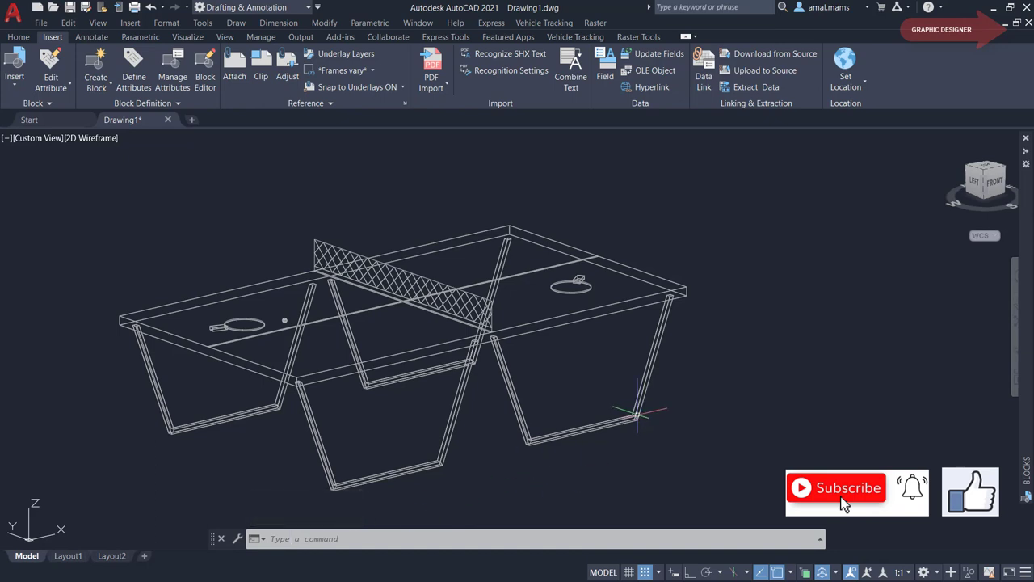
pyautogui.doubleClick(637, 415)
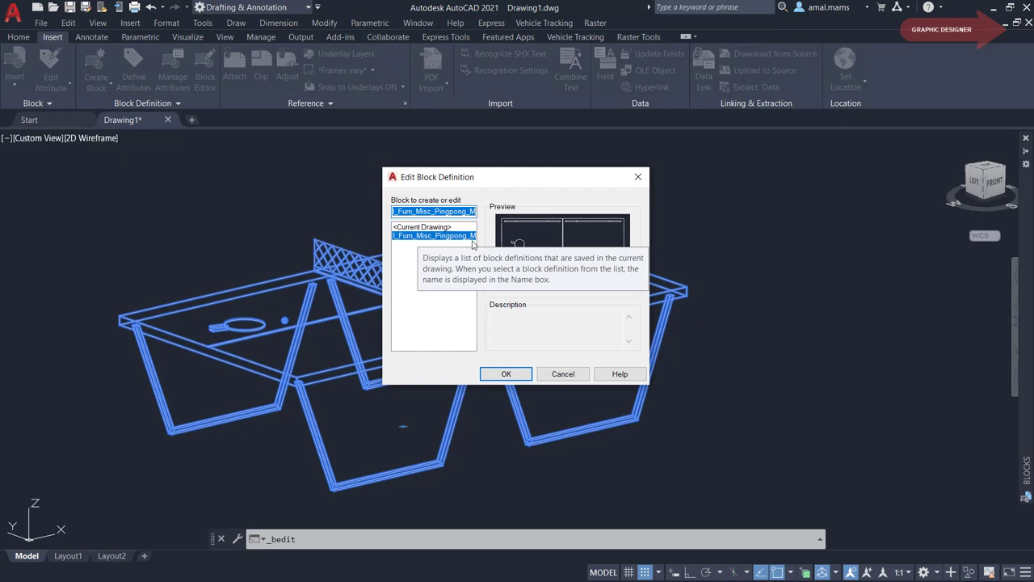
pyautogui.click(491, 374)
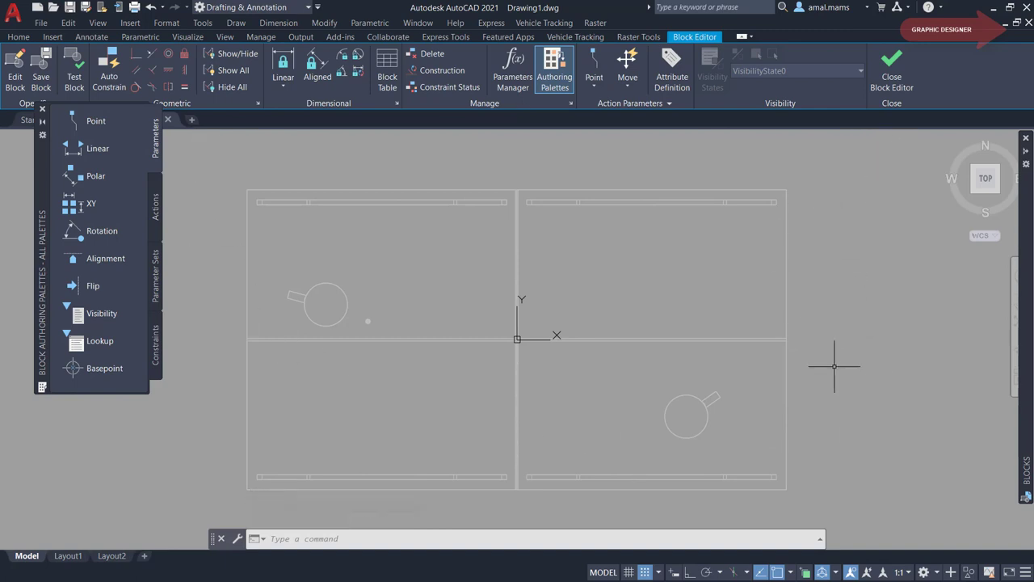
# Use PR to set the block definition's Allow exploding property to Yes, then auto-hide the palette.
pyautogui.click(382, 544)
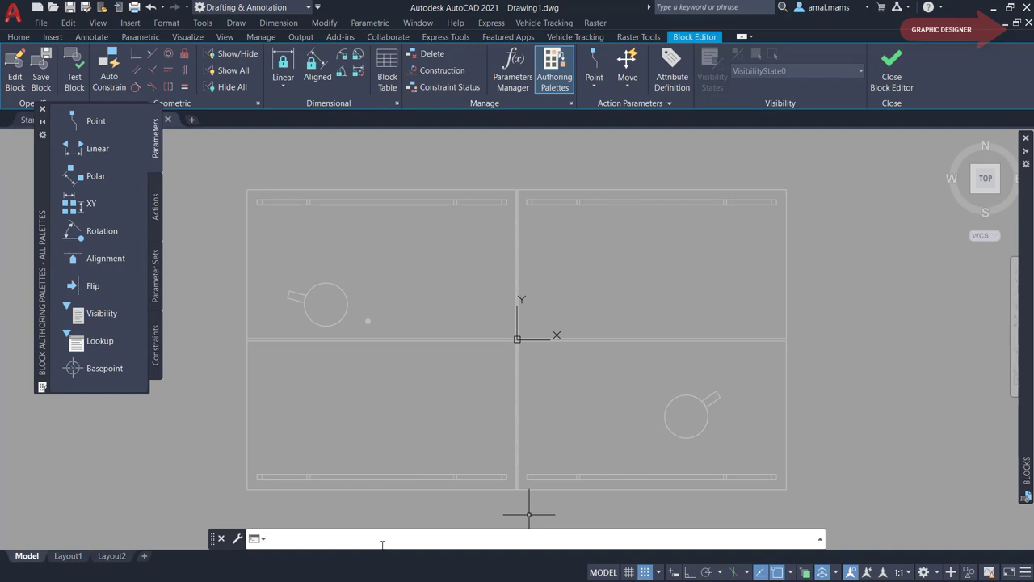
pyautogui.write('P')
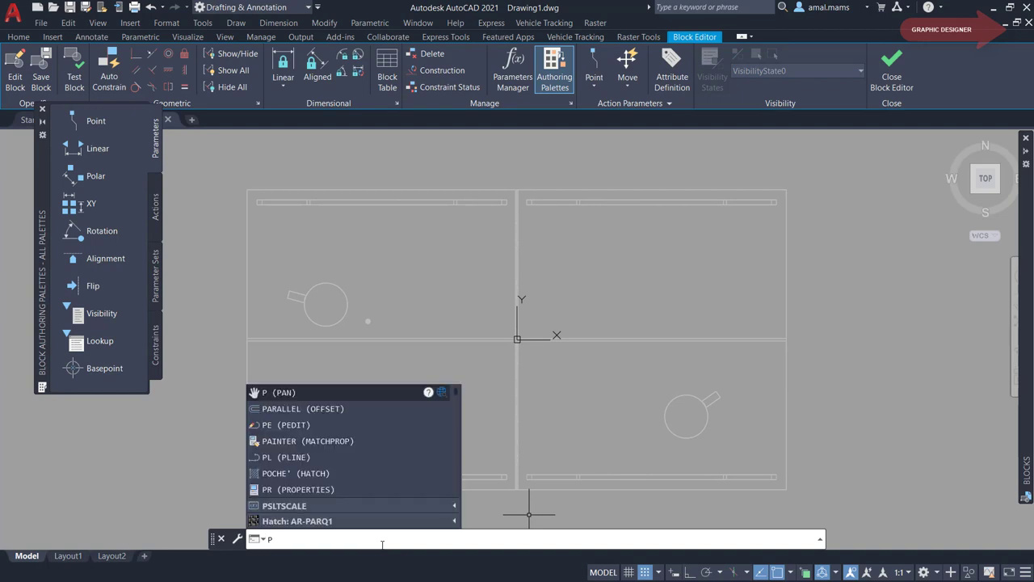
pyautogui.write('R')
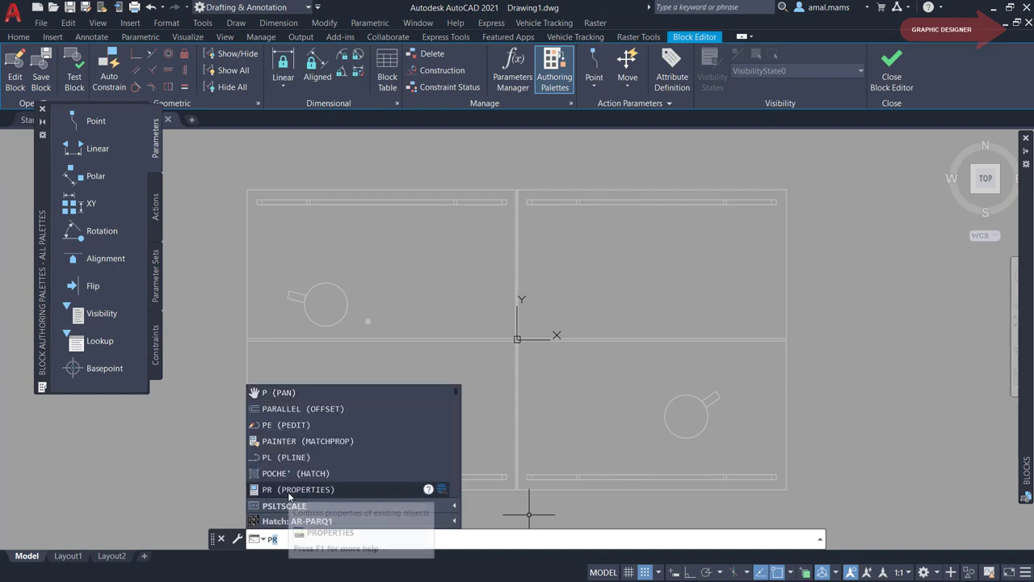
pyautogui.click(288, 489)
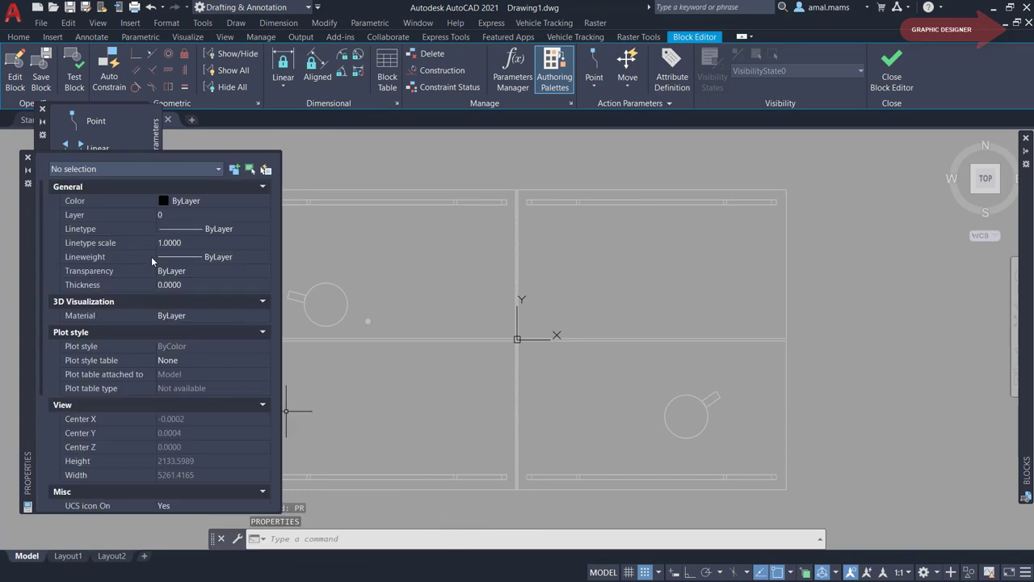
pyautogui.scroll(-5, 208, 357)
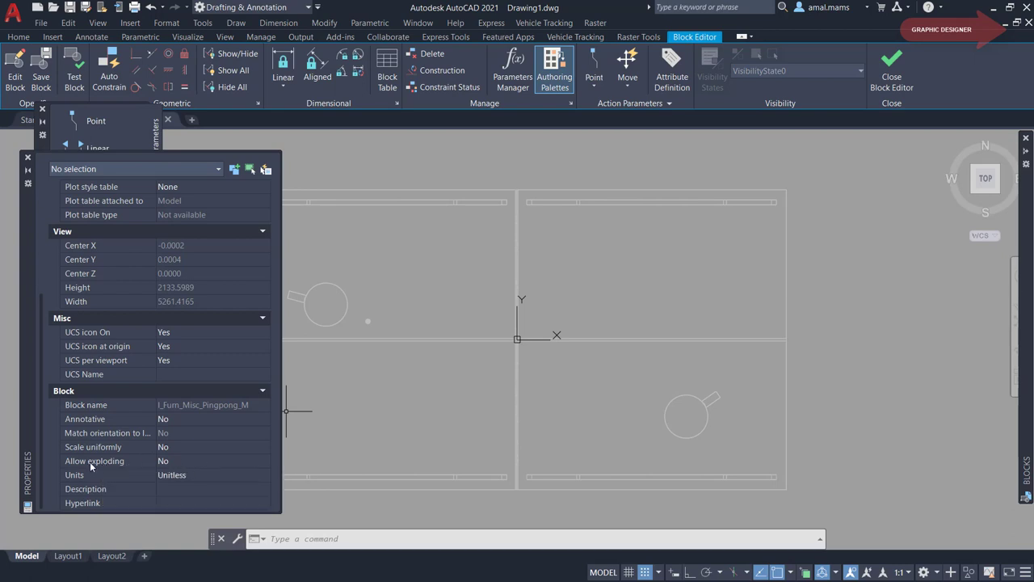
pyautogui.click(252, 461)
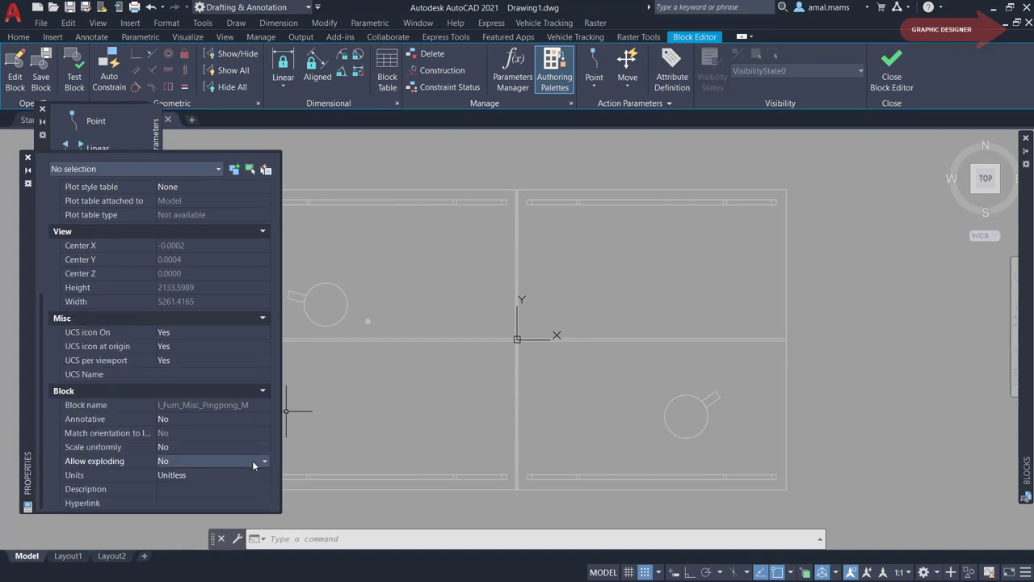
pyautogui.click(266, 461)
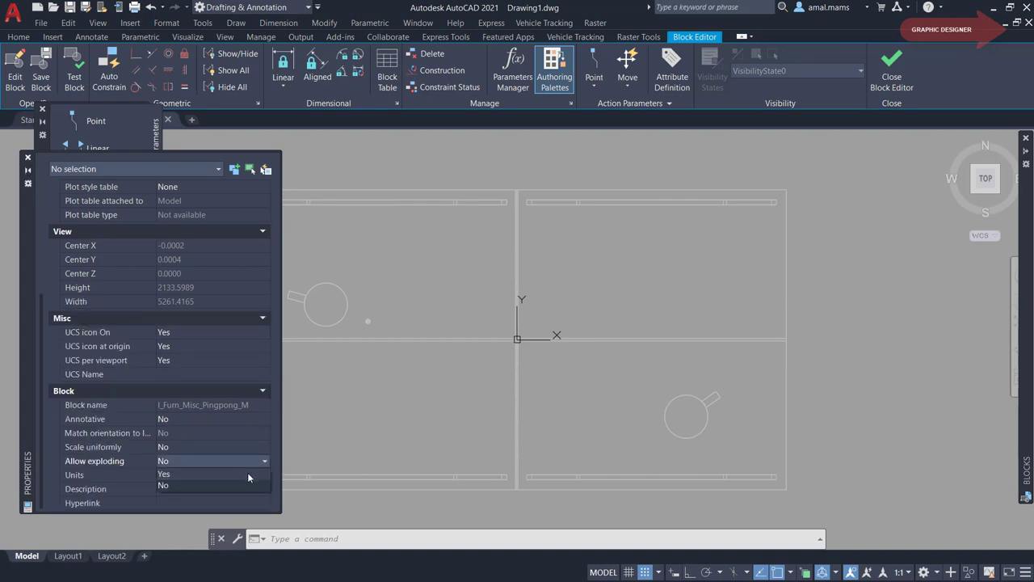
pyautogui.click(247, 472)
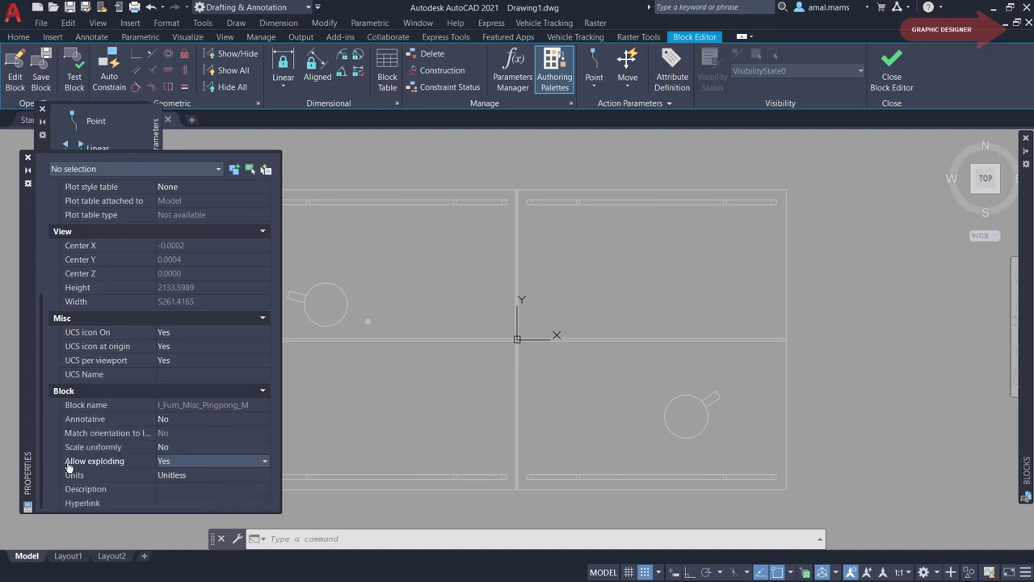
pyautogui.click(28, 171)
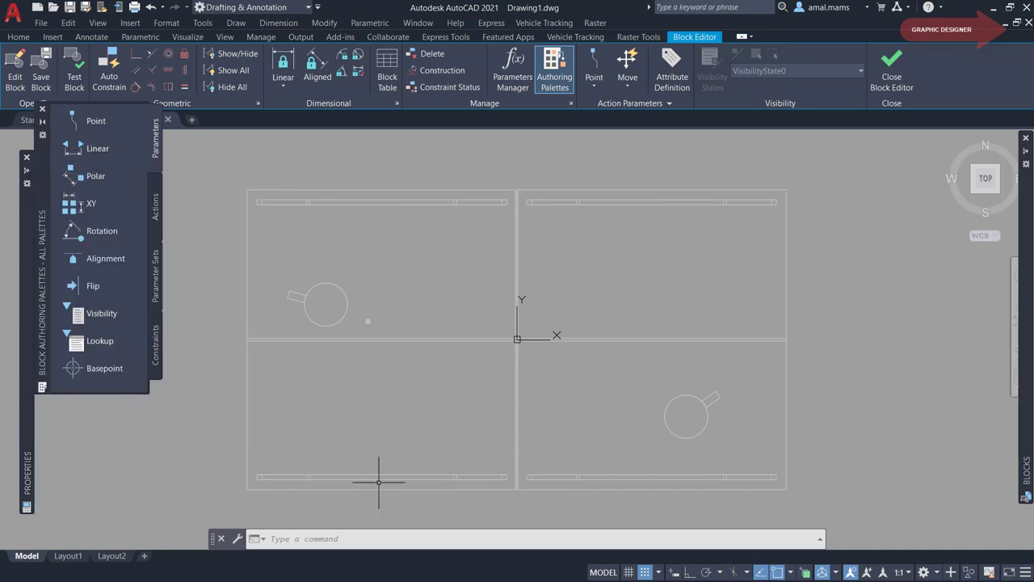
# Close the Block Editor, saving the changes to the I_Furn_Misc_Pingpong_M block.
pyautogui.click(889, 71)
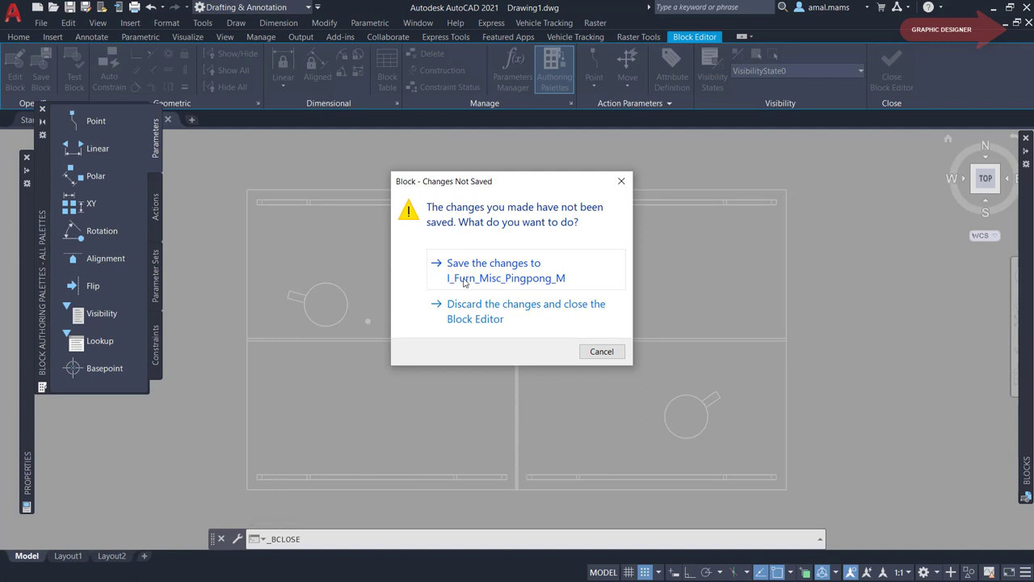
pyautogui.click(493, 276)
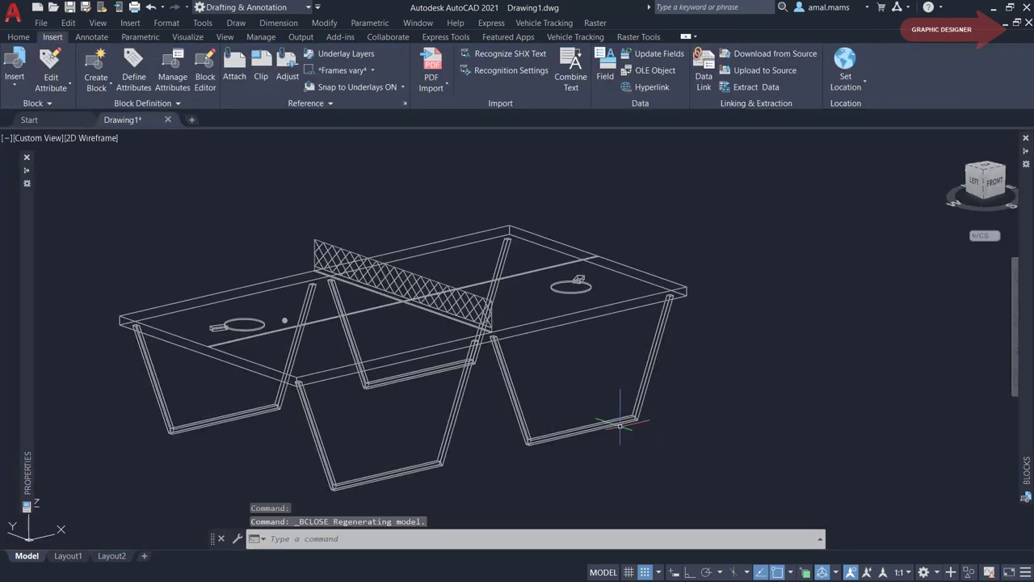
# Explode the ping-pong table block with the EXPLODE command.
pyautogui.click(408, 540)
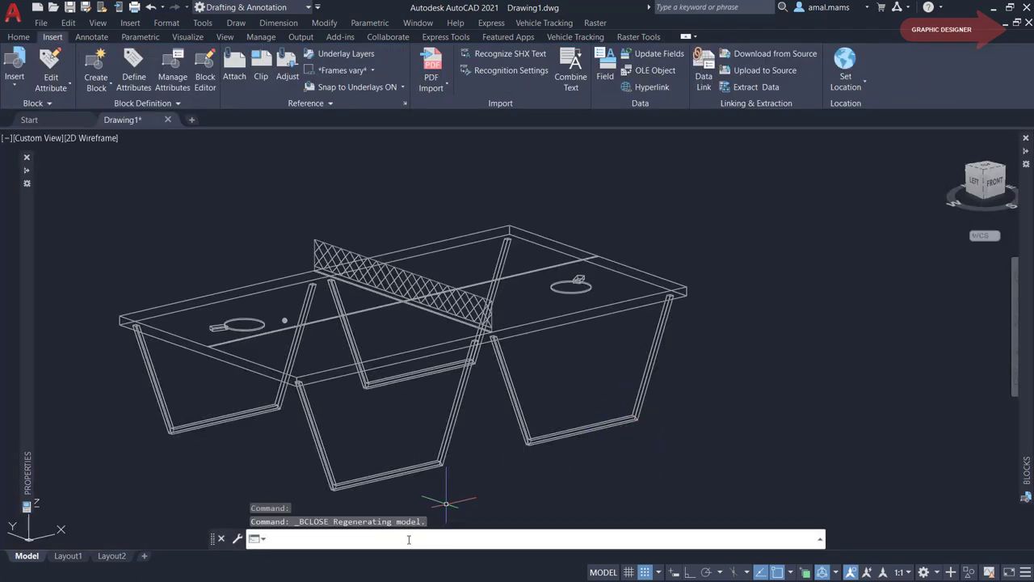
pyautogui.write('EX')
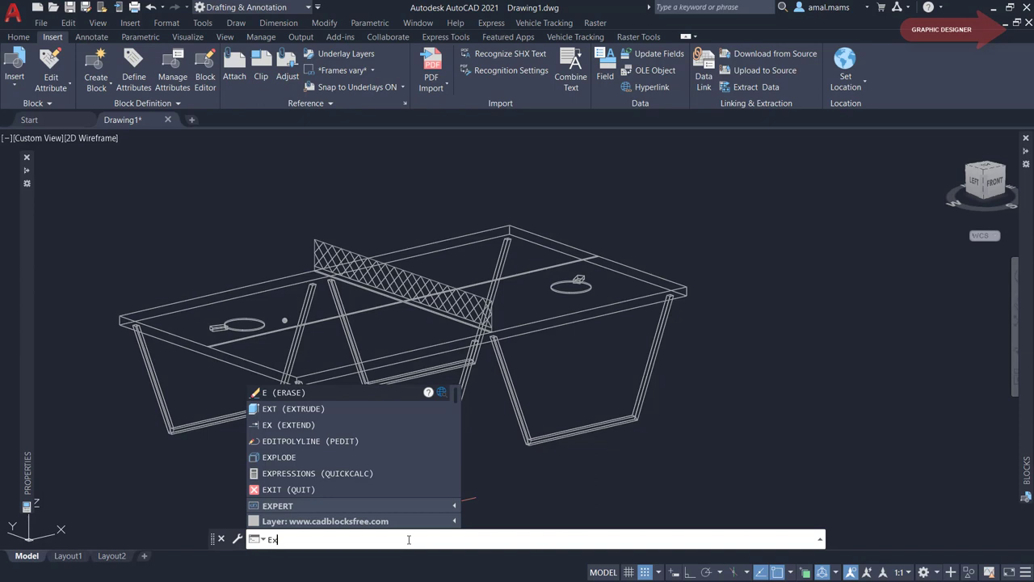
pyautogui.write('PLOD')
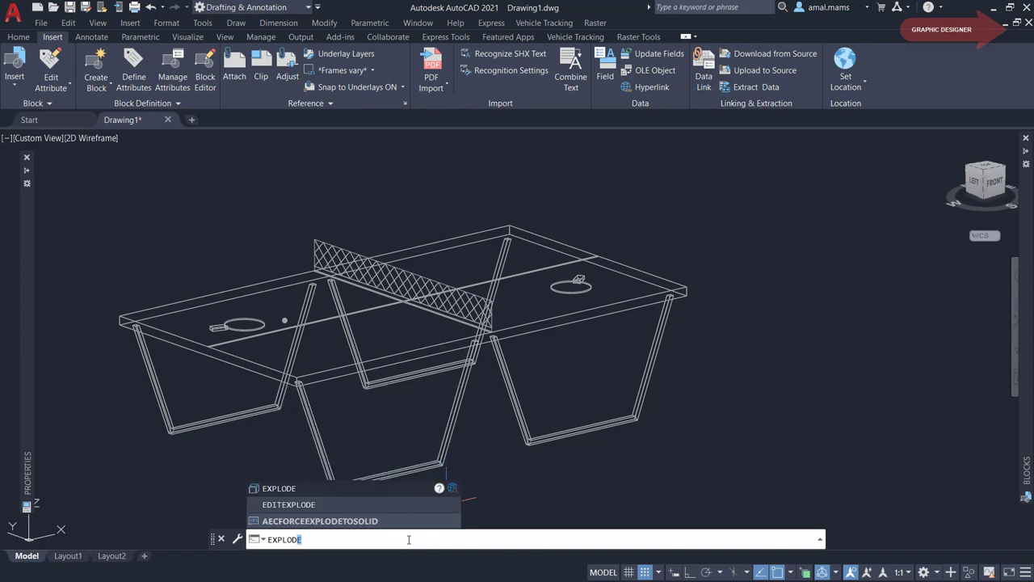
pyautogui.write('E')
pyautogui.press('Return')
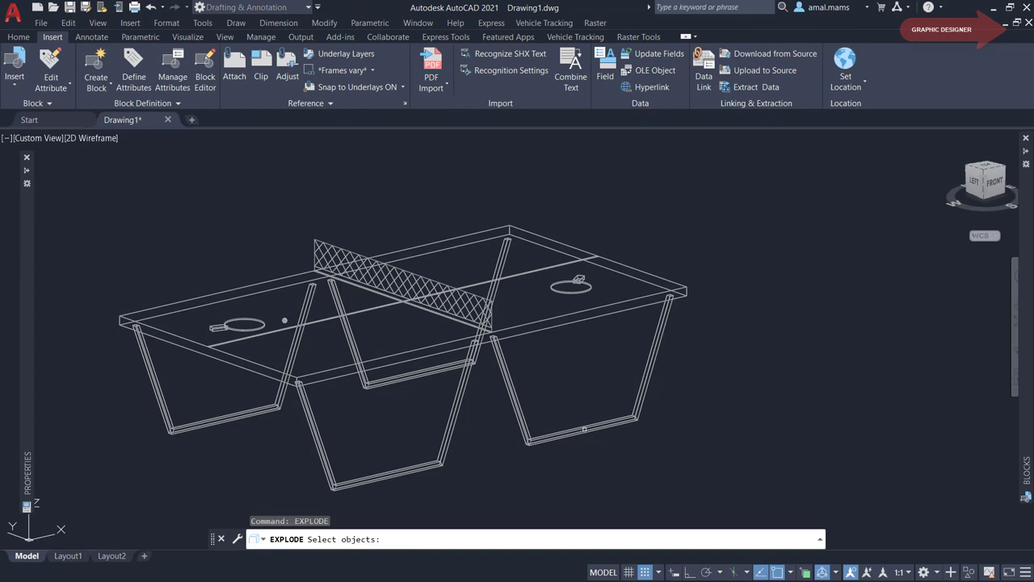
pyautogui.click(598, 428)
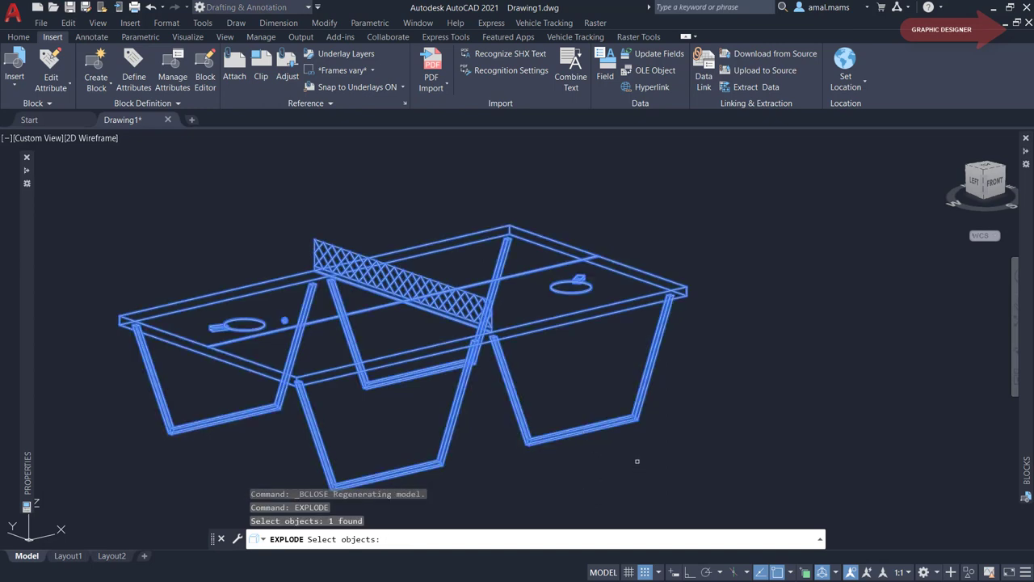
pyautogui.press('Return')
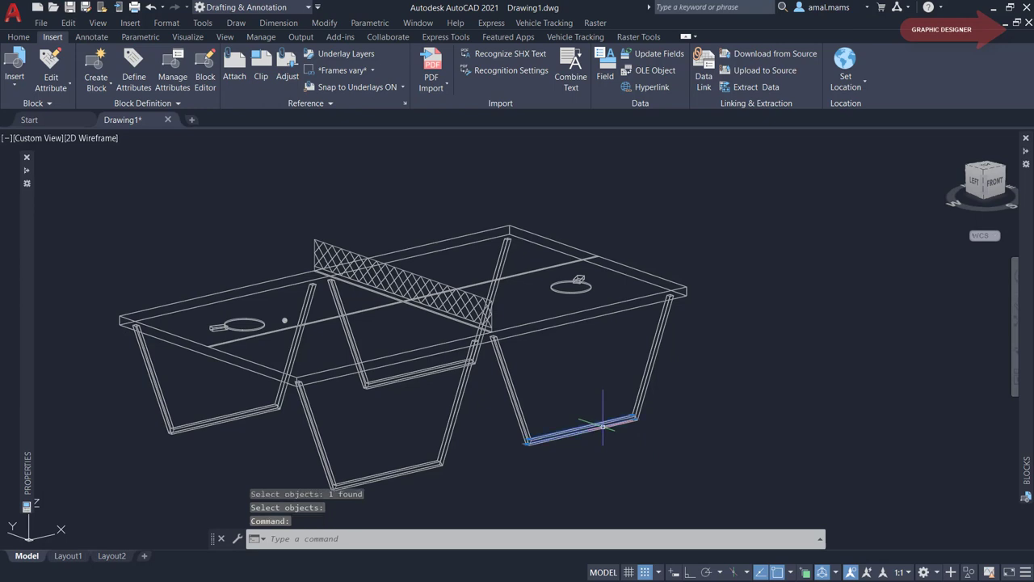
# Select a single piece to confirm the table's parts are now separate objects.
pyautogui.press('Escape')
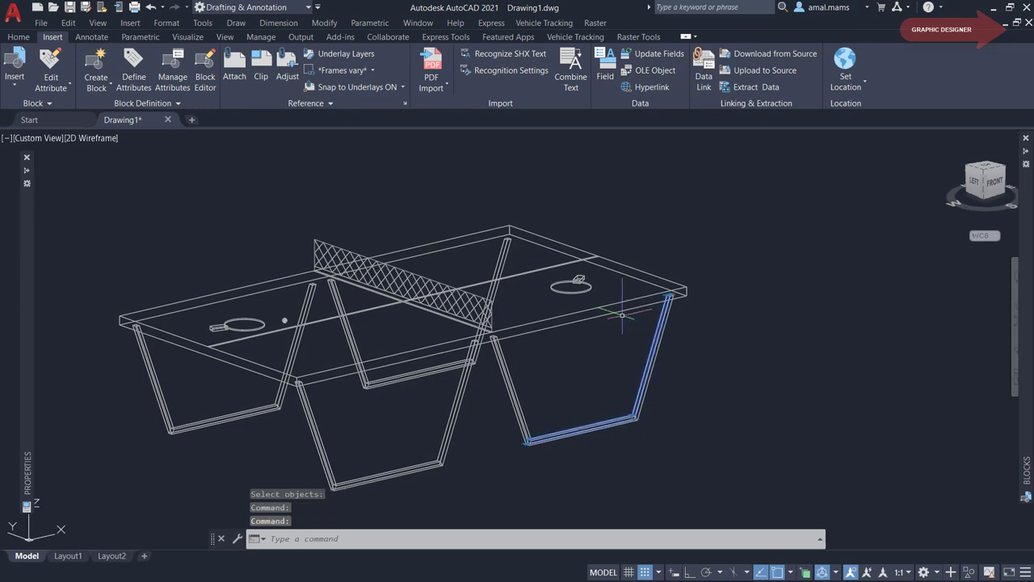
pyautogui.click(624, 310)
pyautogui.press('Escape')
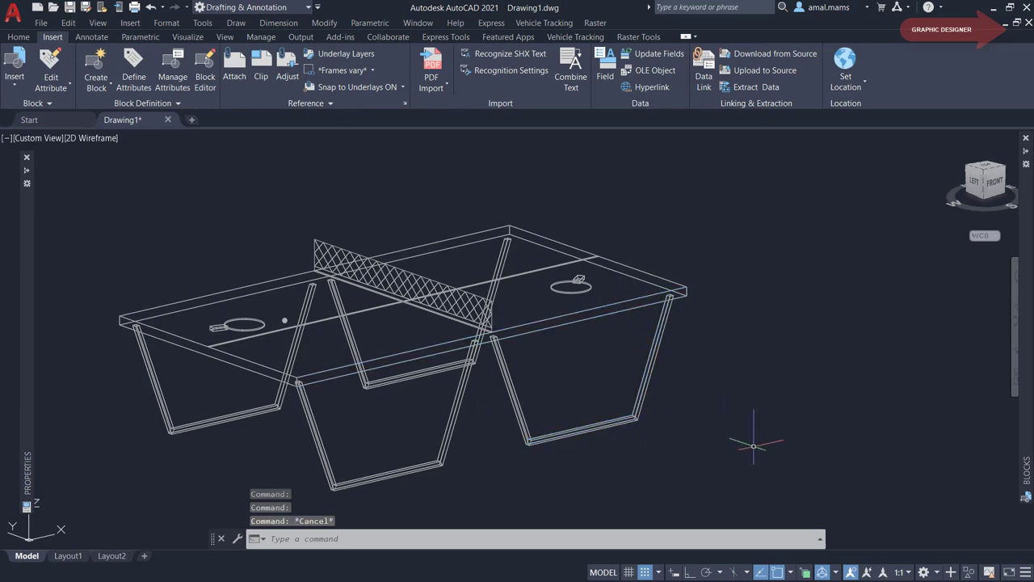